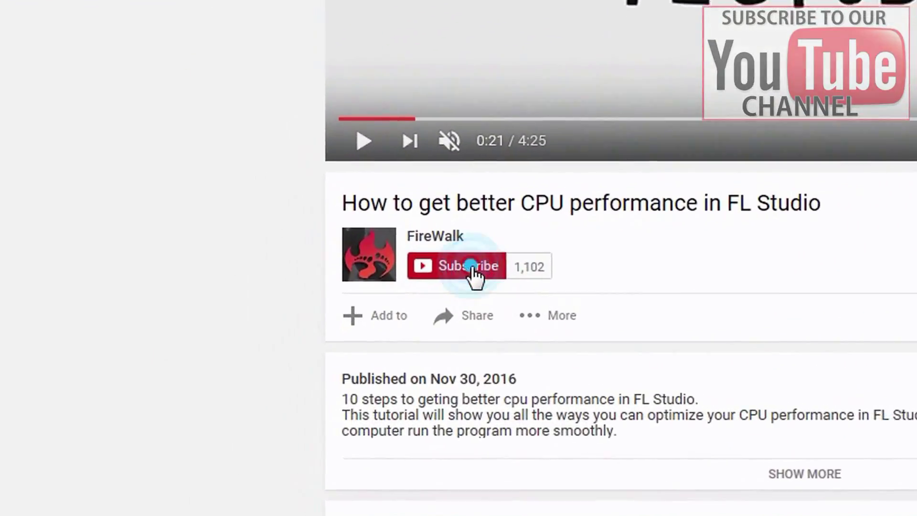
# - Subscribe to the channel behind the FL Studio CPU performance video
pyautogui.click(244, 316)
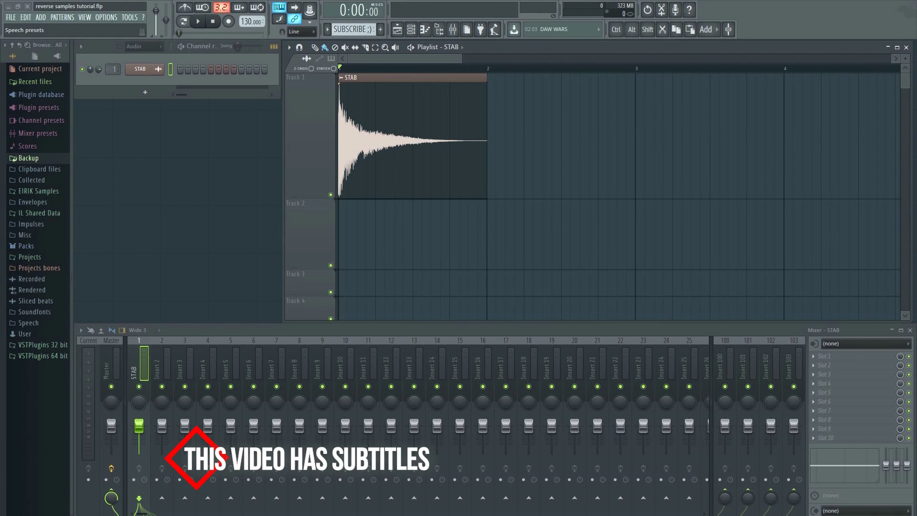
pyautogui.doubleClick(369, 139)
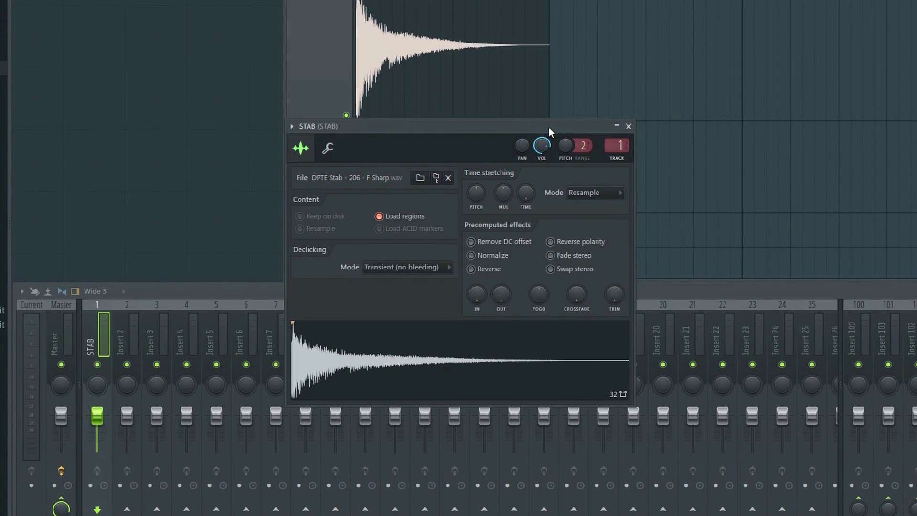
pyautogui.click(472, 271)
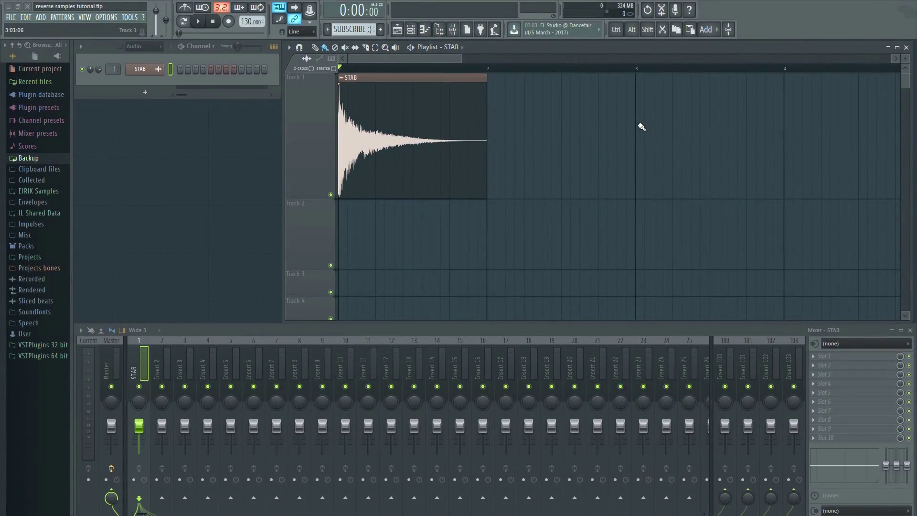
# - Paint a STAB clip at bar 3, make it a unique STAB #2 sample, and reverse it
pyautogui.click(641, 127)
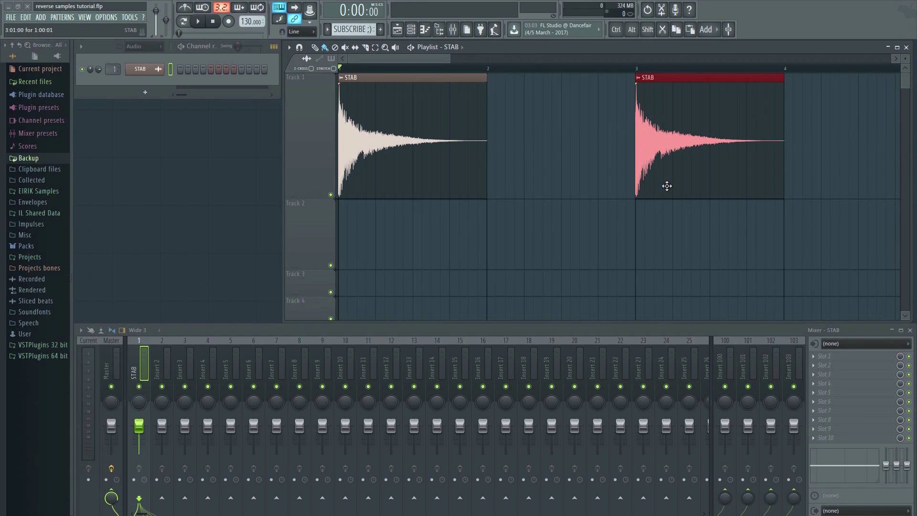
pyautogui.click(639, 77)
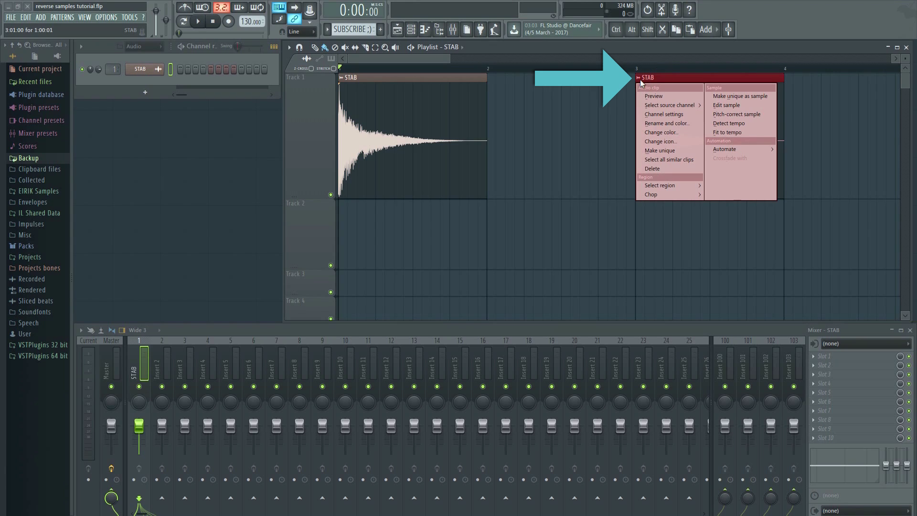
pyautogui.click(678, 150)
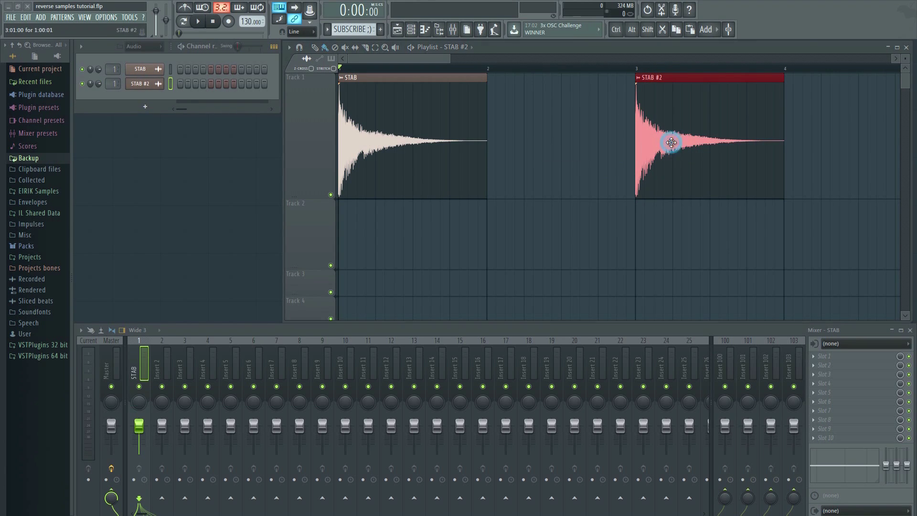
pyautogui.doubleClick(670, 143)
pyautogui.click(582, 327)
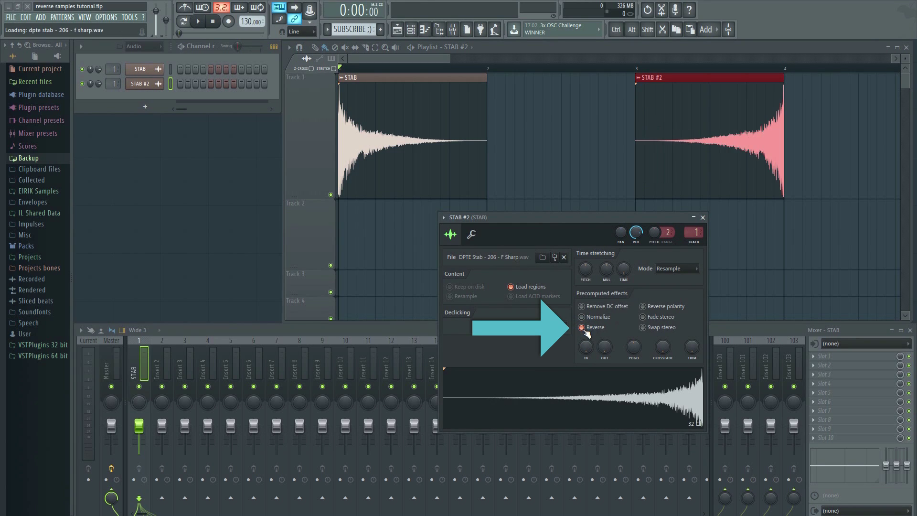
pyautogui.click(703, 218)
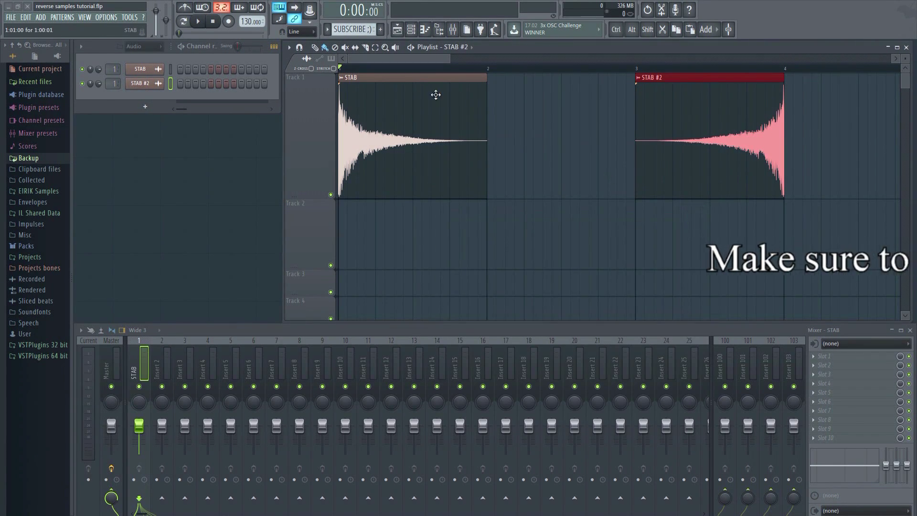
# - Move the reversed STAB #2 clip right after the original STAB clip and play it back
pyautogui.click(358, 66)
pyautogui.press('space')
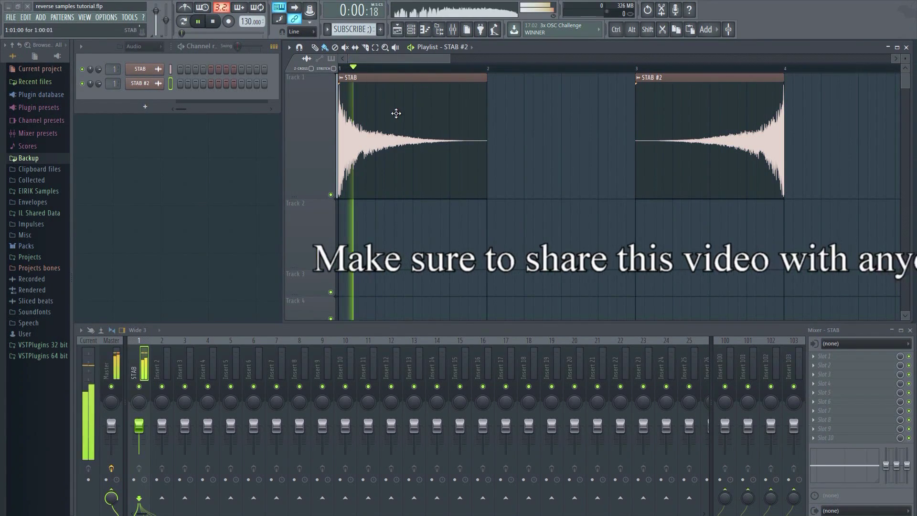
pyautogui.moveTo(684, 96); pyautogui.dragTo(560, 106)
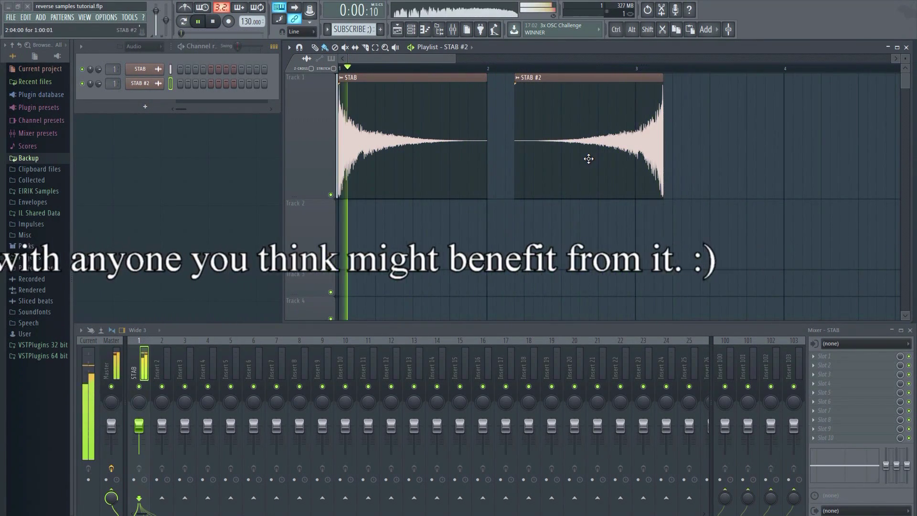
pyautogui.press('space')
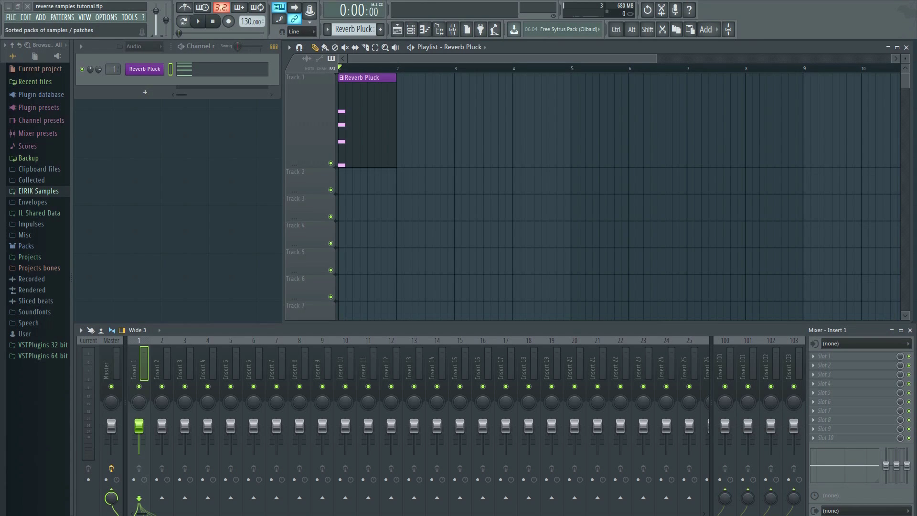
# - Route the selected Reverb Pluck channel to mixer track Insert 1
pyautogui.rightClick(151, 372)
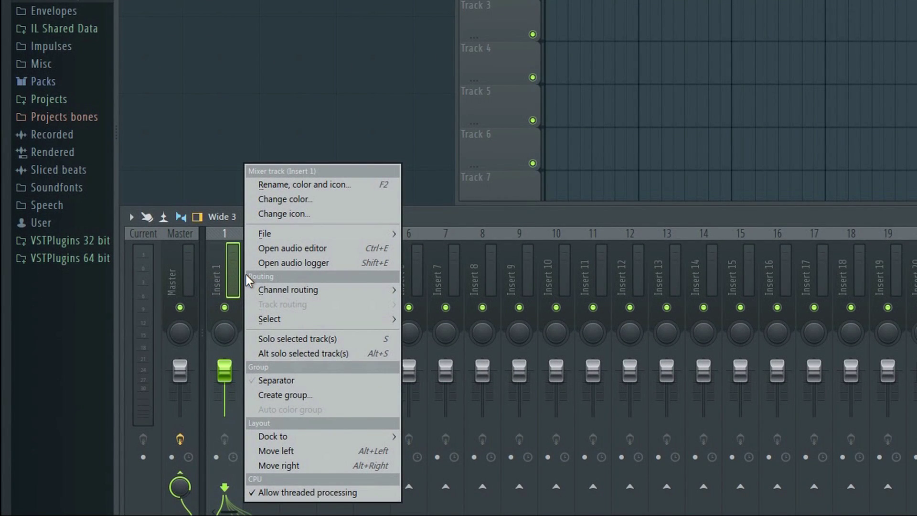
pyautogui.moveTo(296, 288)
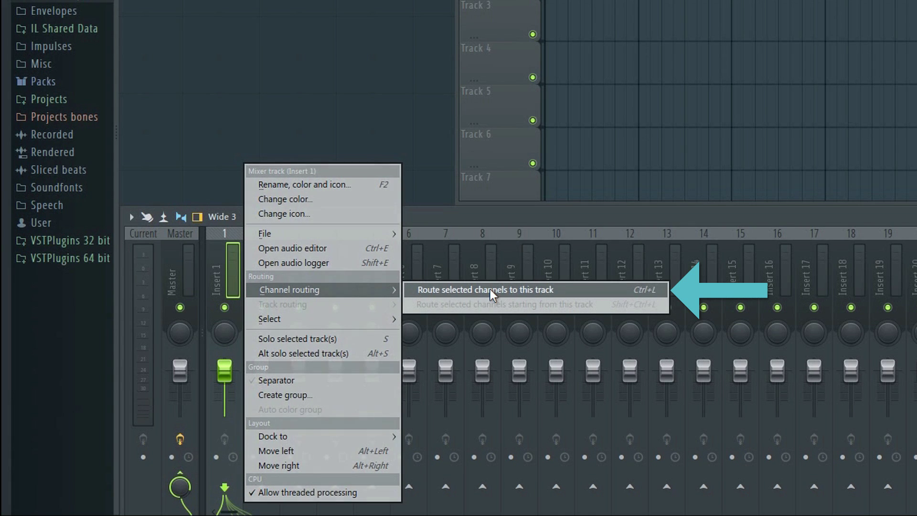
pyautogui.click(488, 290)
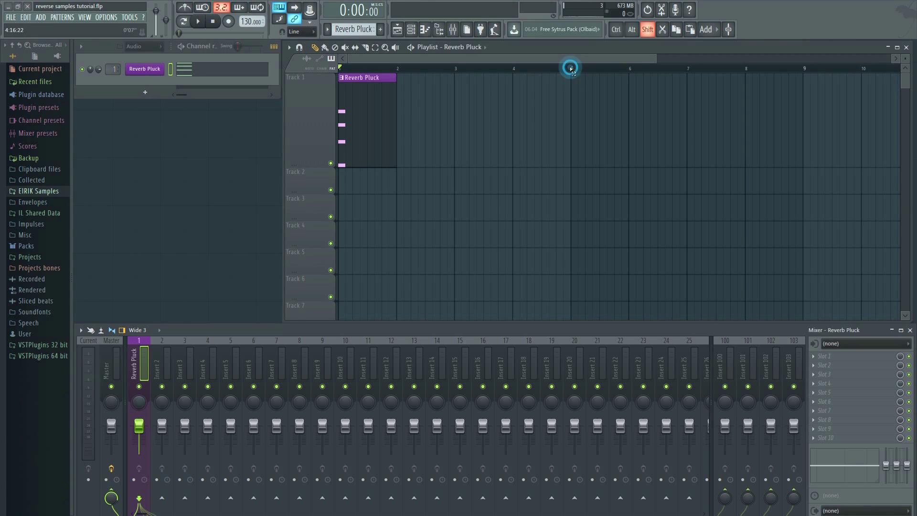
# - Select bars 1–5 on the playlist ruler and play them back
pyautogui.moveTo(571, 68); pyautogui.dragTo(325, 94)
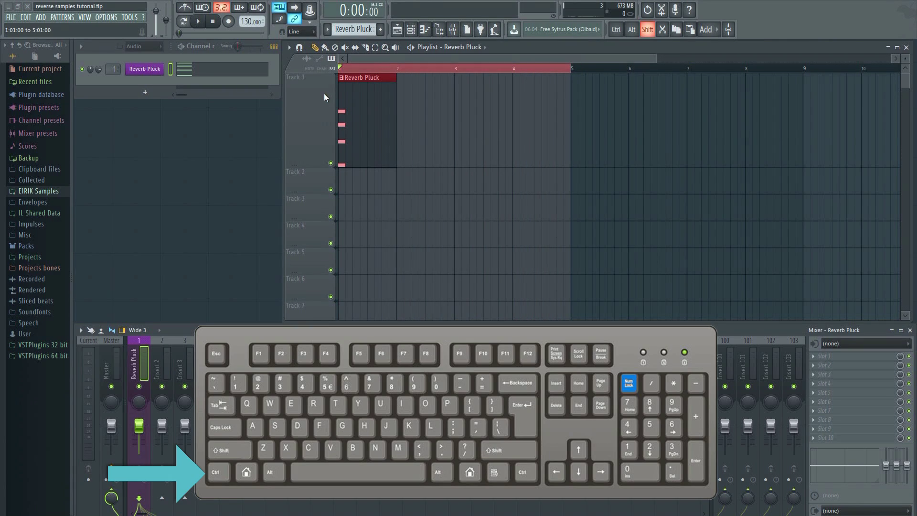
pyautogui.press('space')
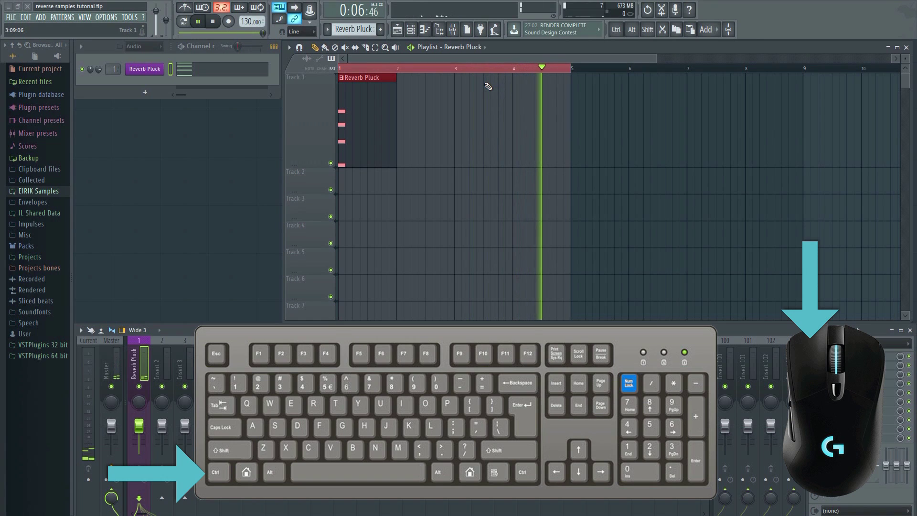
pyautogui.press('space')
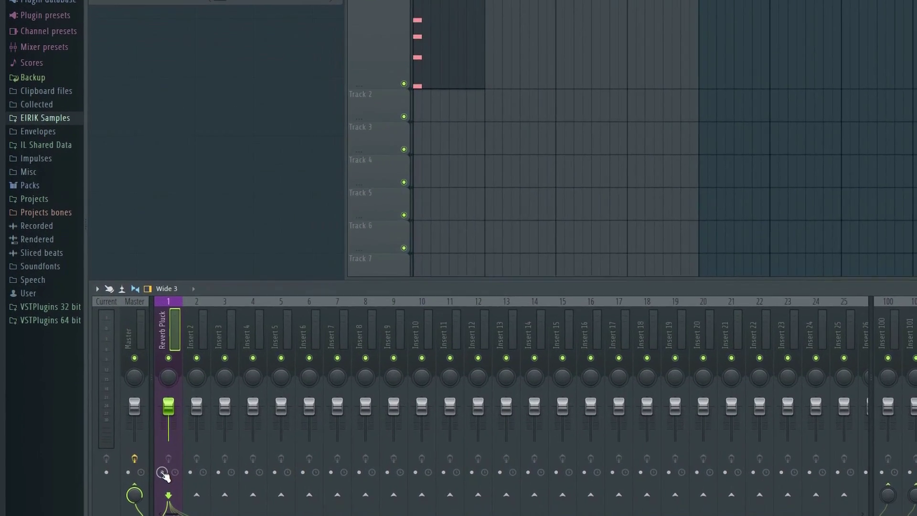
# - Arm mixer track 1, render it to a wave file on Track 2, and make Track 2 taller
pyautogui.click(183, 467)
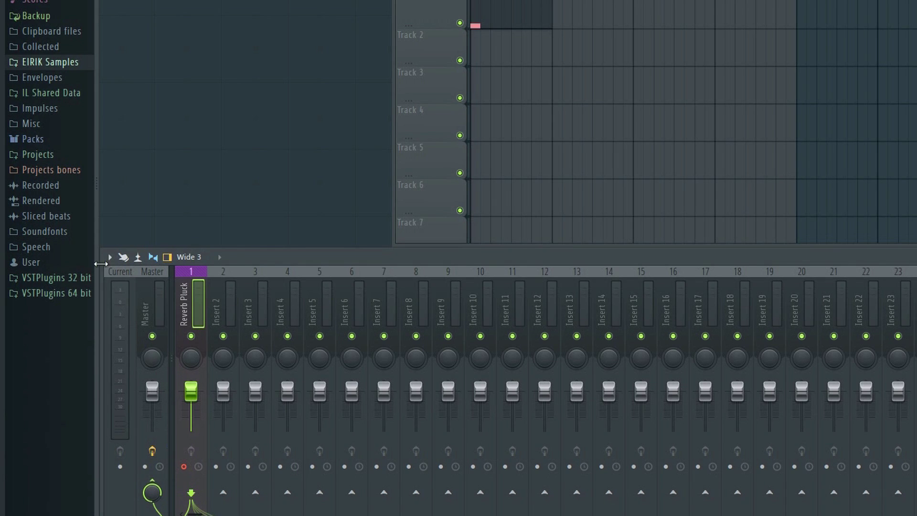
pyautogui.click(110, 258)
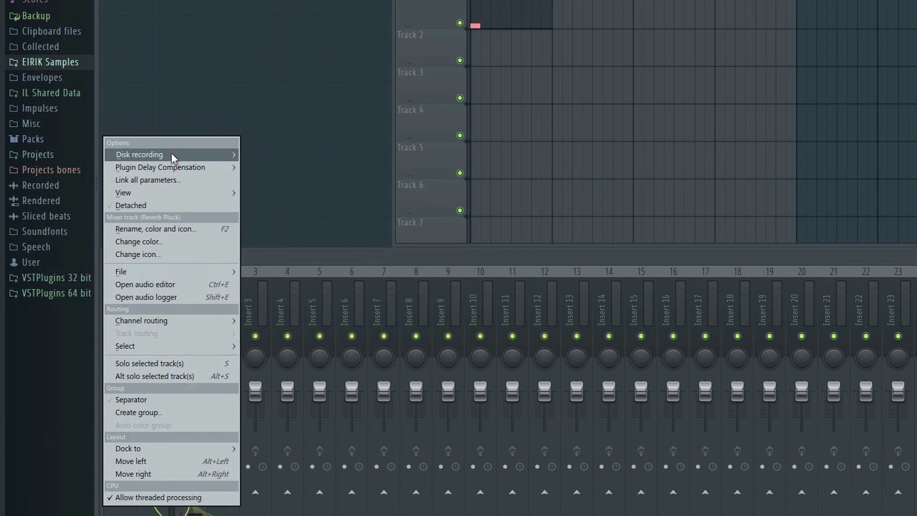
pyautogui.moveTo(171, 154)
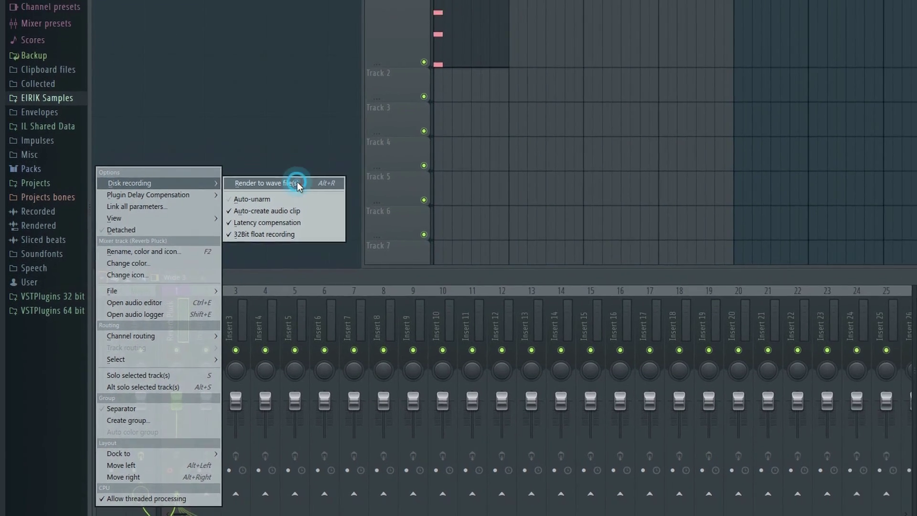
pyautogui.click(319, 155)
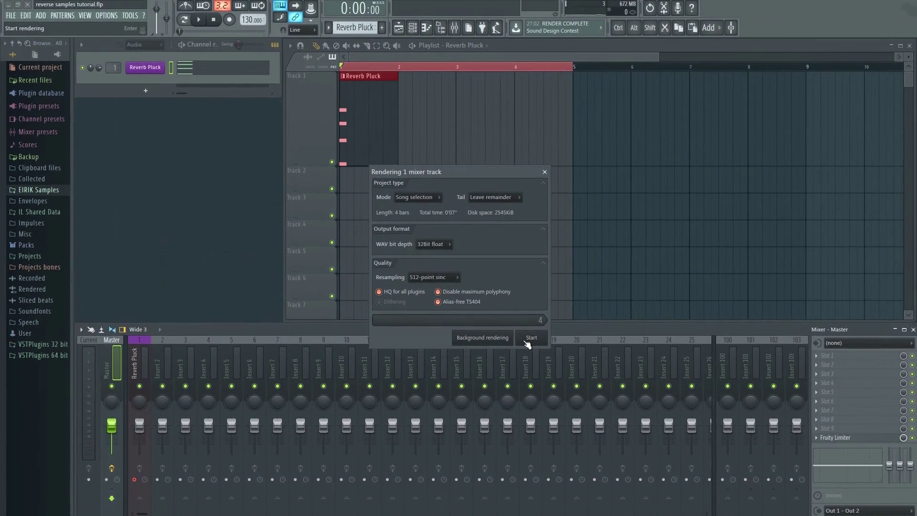
pyautogui.click(530, 339)
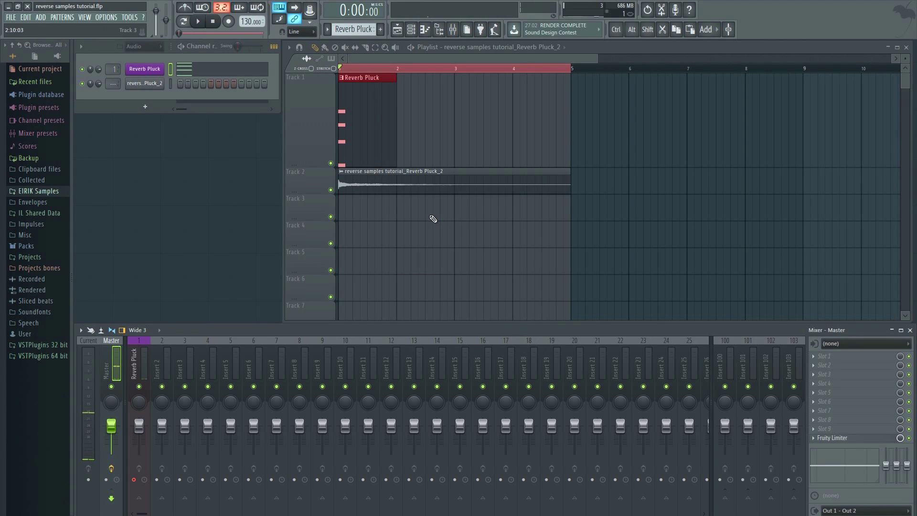
pyautogui.moveTo(306, 190); pyautogui.dragTo(308, 242)
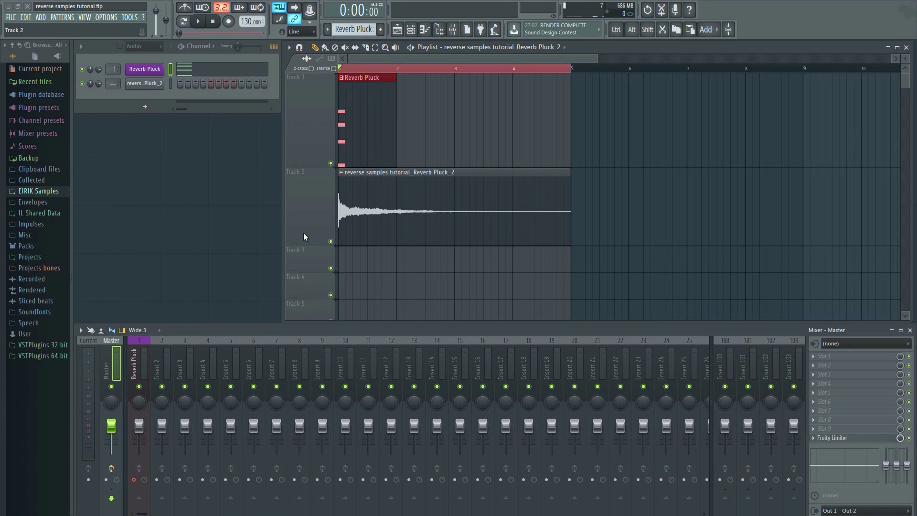
# - Replace Track 1's Reverb Pluck pattern with the rendered audio clip and reverse it in its sample settings
pyautogui.click(350, 71)
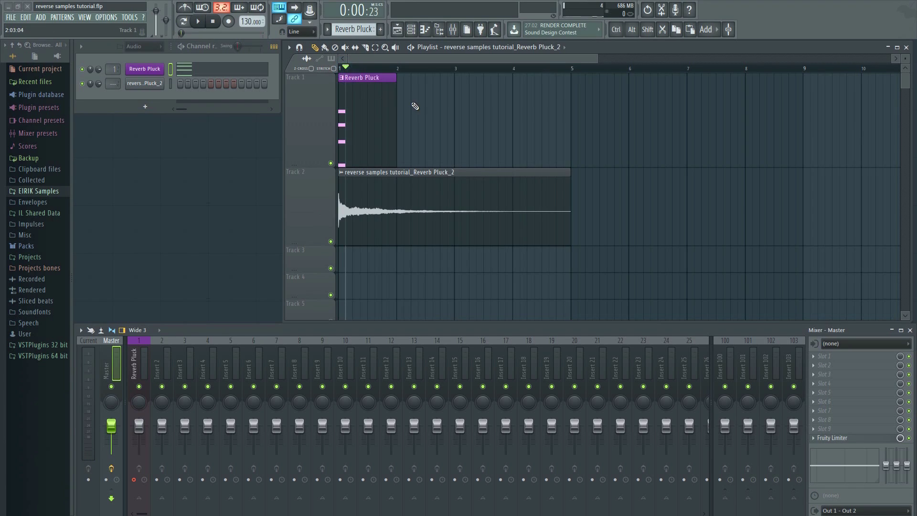
pyautogui.rightClick(389, 99)
pyautogui.moveTo(386, 197); pyautogui.dragTo(361, 93)
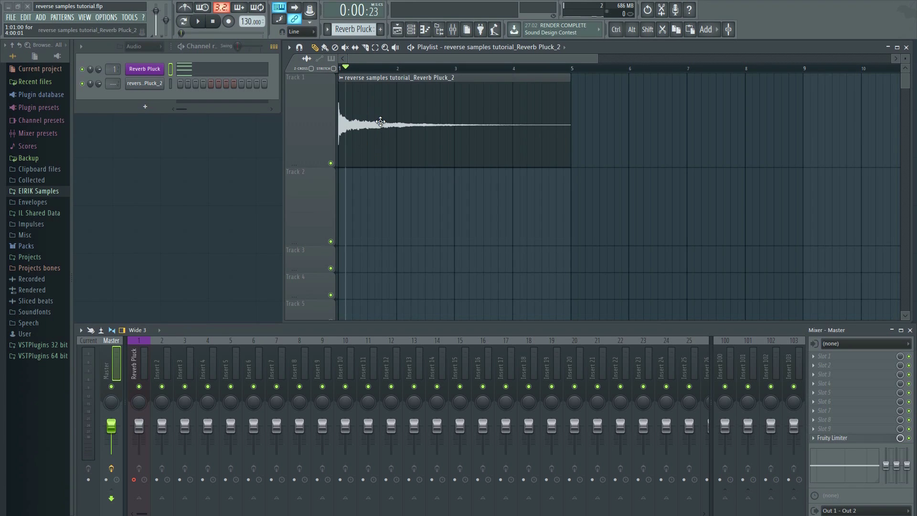
pyautogui.doubleClick(359, 111)
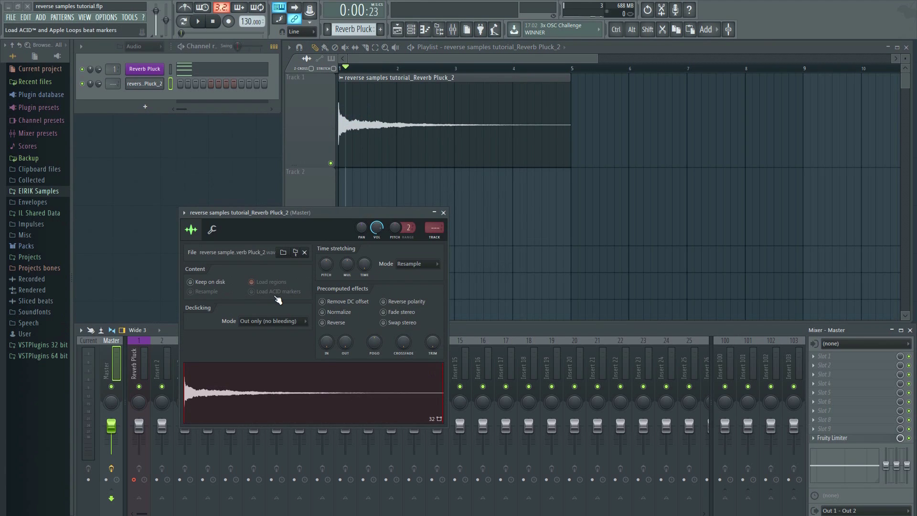
pyautogui.click(323, 323)
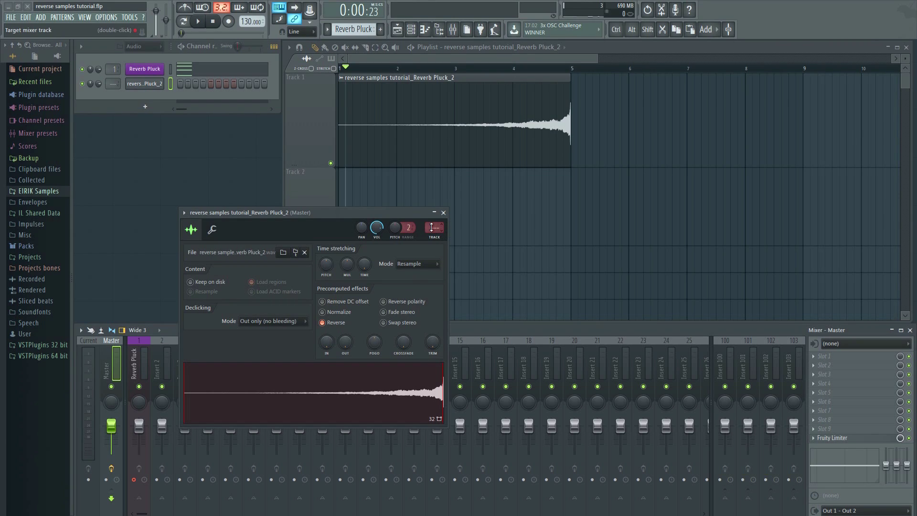
pyautogui.scroll(1, 434, 228)
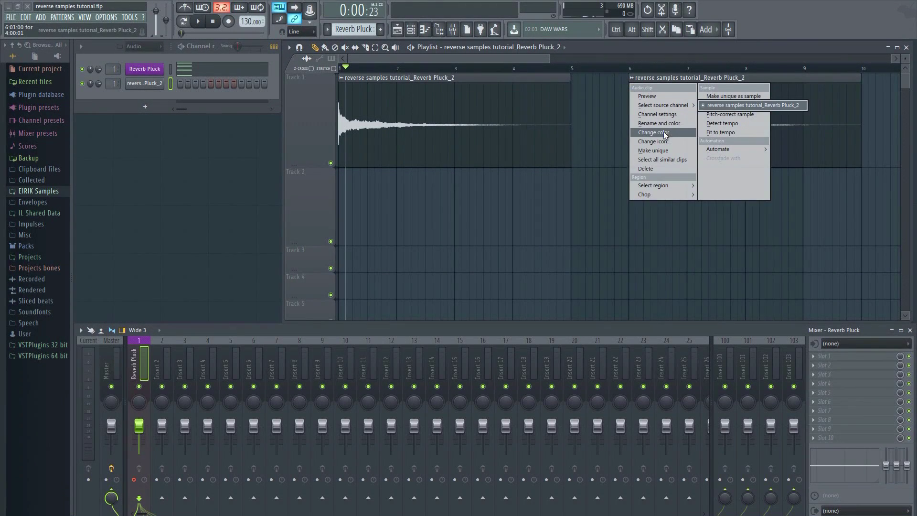
# - Make the copied Reverb Pluck_2 clip a unique sample and reverse its audio
pyautogui.click(670, 149)
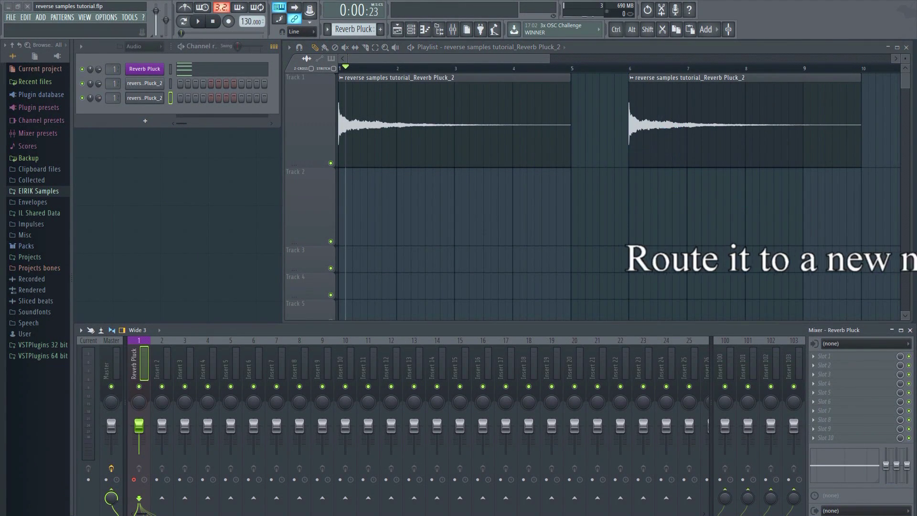
pyautogui.doubleClick(668, 122)
pyautogui.moveTo(548, 231); pyautogui.dragTo(617, 223)
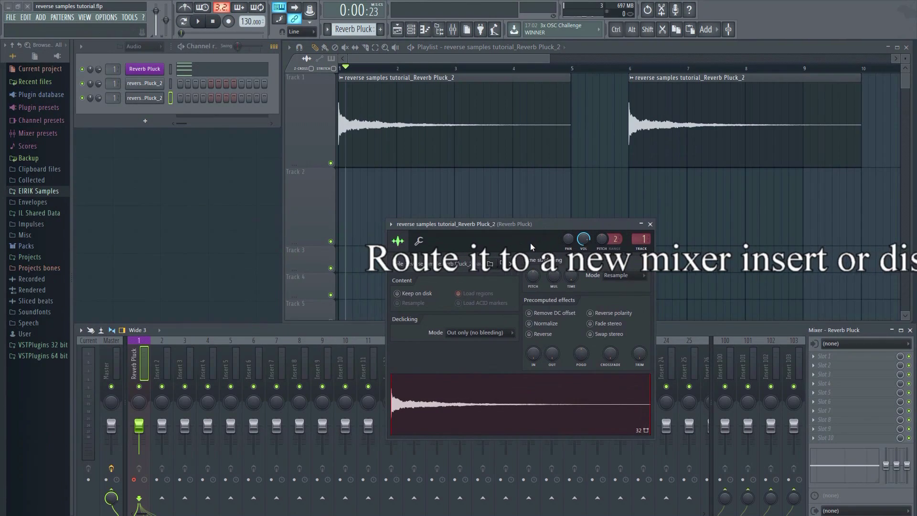
pyautogui.click(529, 333)
pyautogui.click(651, 224)
# - Put the reversed clip at the start of Track 1, the unreversed clip near bar 5, and play
pyautogui.moveTo(712, 120); pyautogui.dragTo(338, 240)
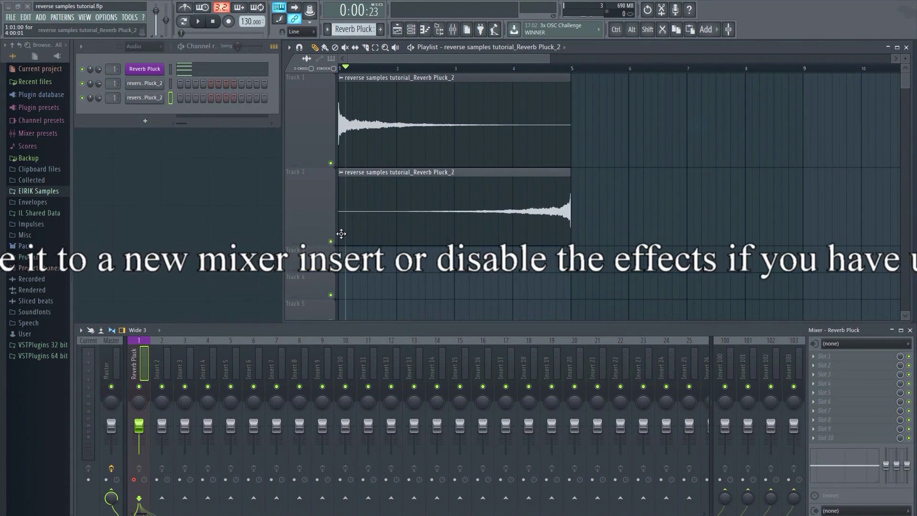
pyautogui.moveTo(420, 126); pyautogui.dragTo(641, 126)
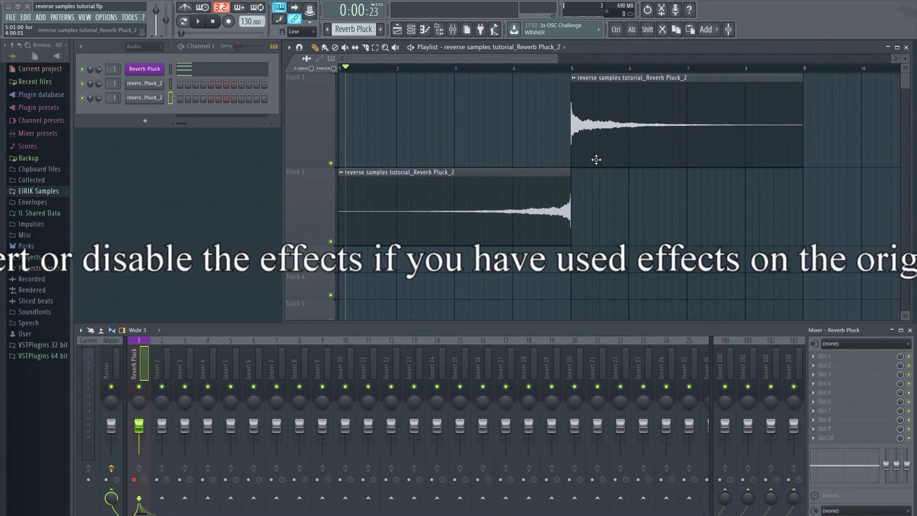
pyautogui.moveTo(517, 188); pyautogui.dragTo(475, 79)
pyautogui.press('space')
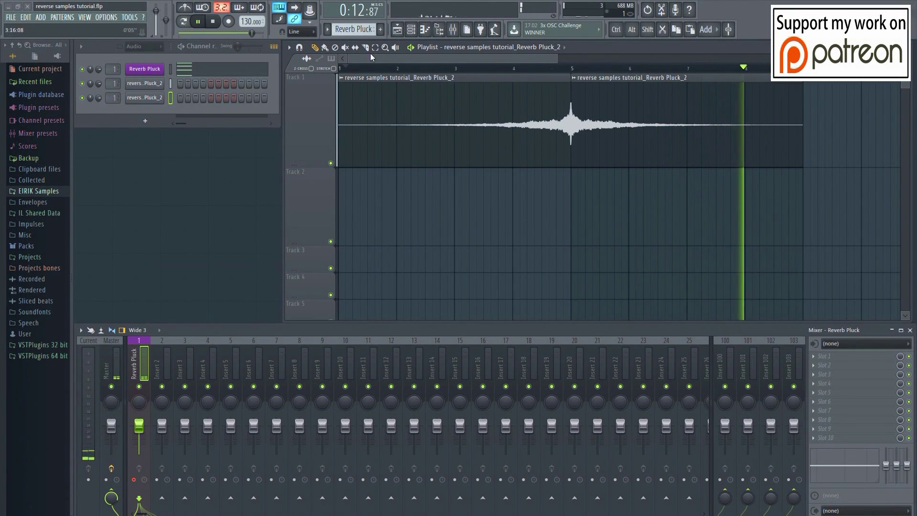
pyautogui.click(213, 23)
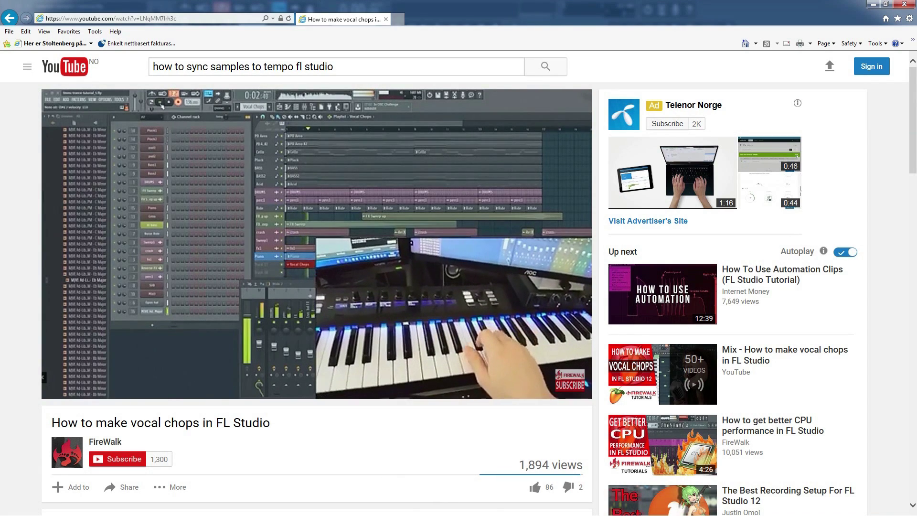
# - Expand the vocal chops video's description and follow its patreon.com link
pyautogui.scroll(-3, 53, 304)
pyautogui.scroll(-2, 53, 305)
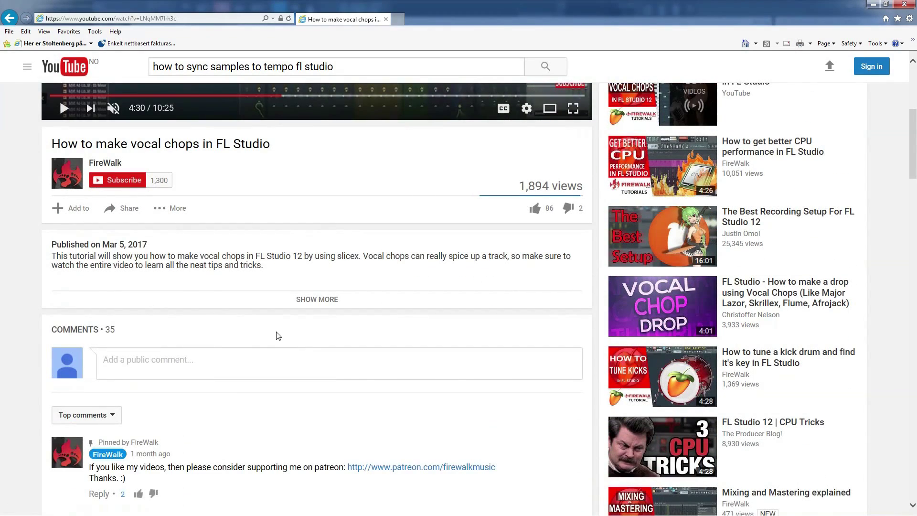
pyautogui.click(304, 301)
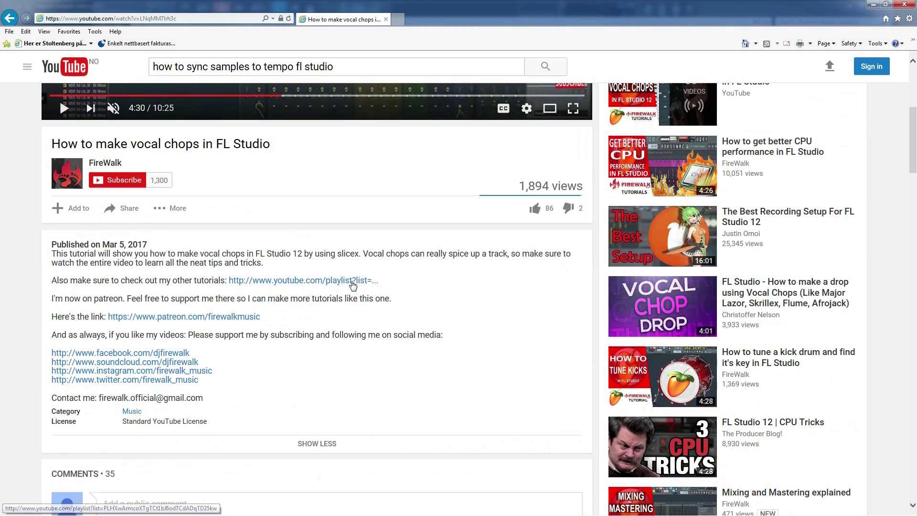
pyautogui.click(253, 316)
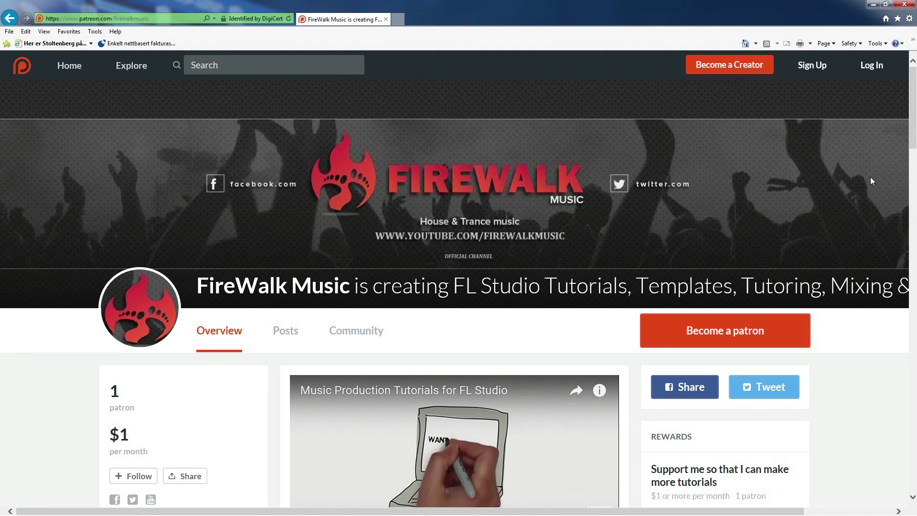
pyautogui.scroll(-1, 870, 177)
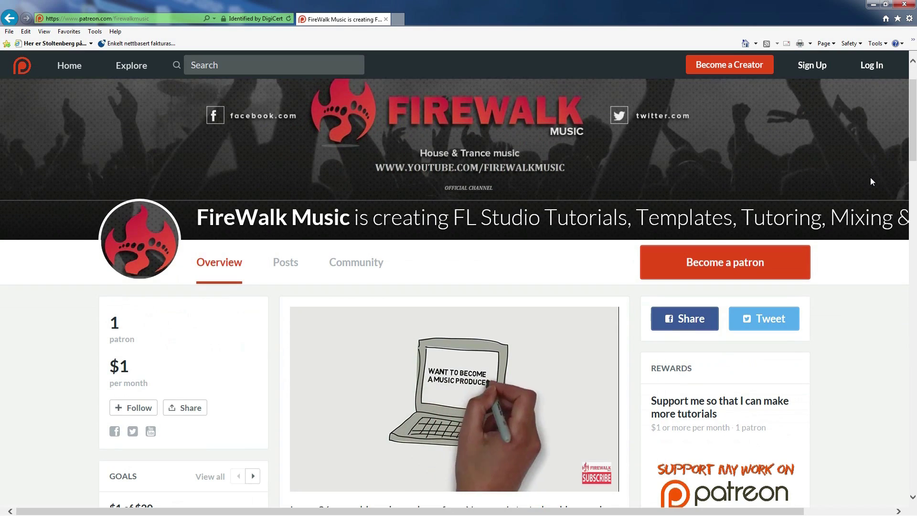